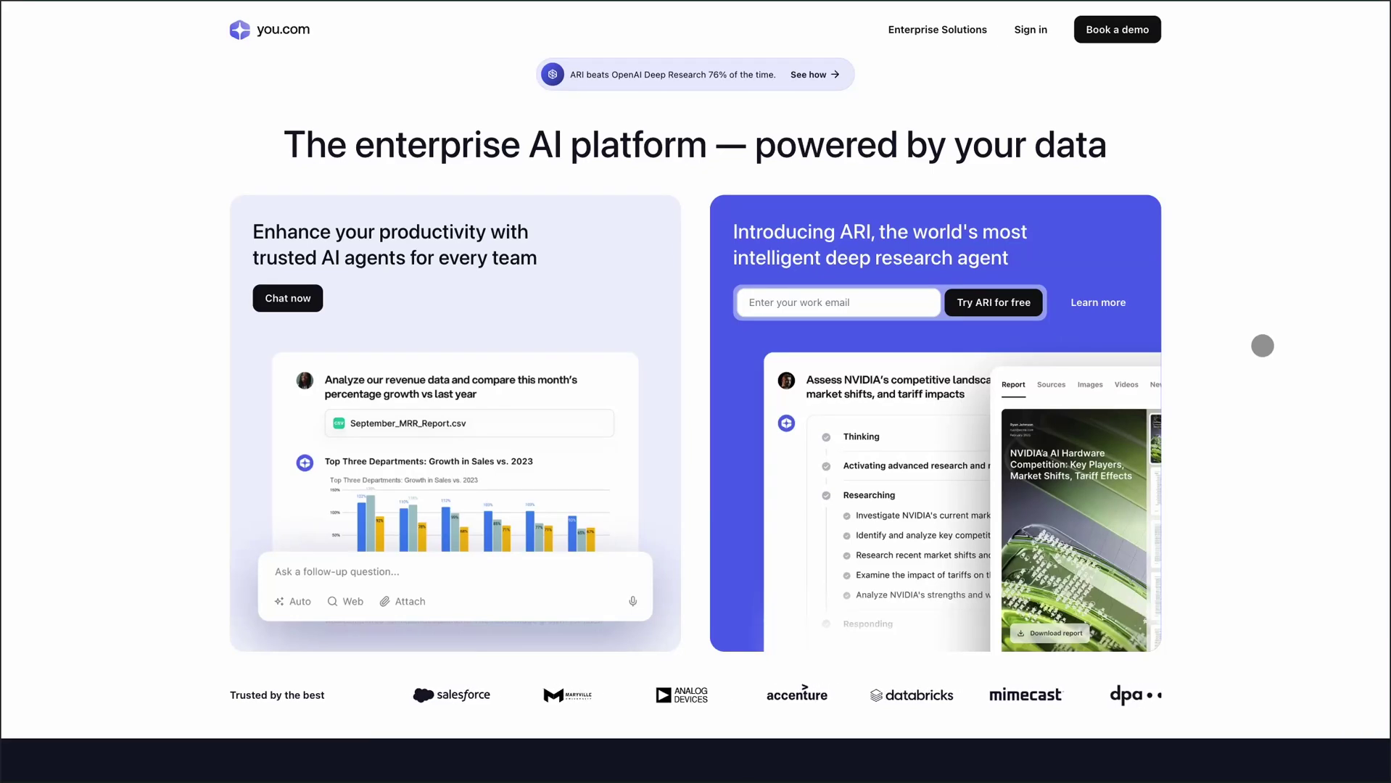
{"action": "scroll", "coordinate": [1261, 345], "scroll_direction": "down", "scroll_amount": 1}
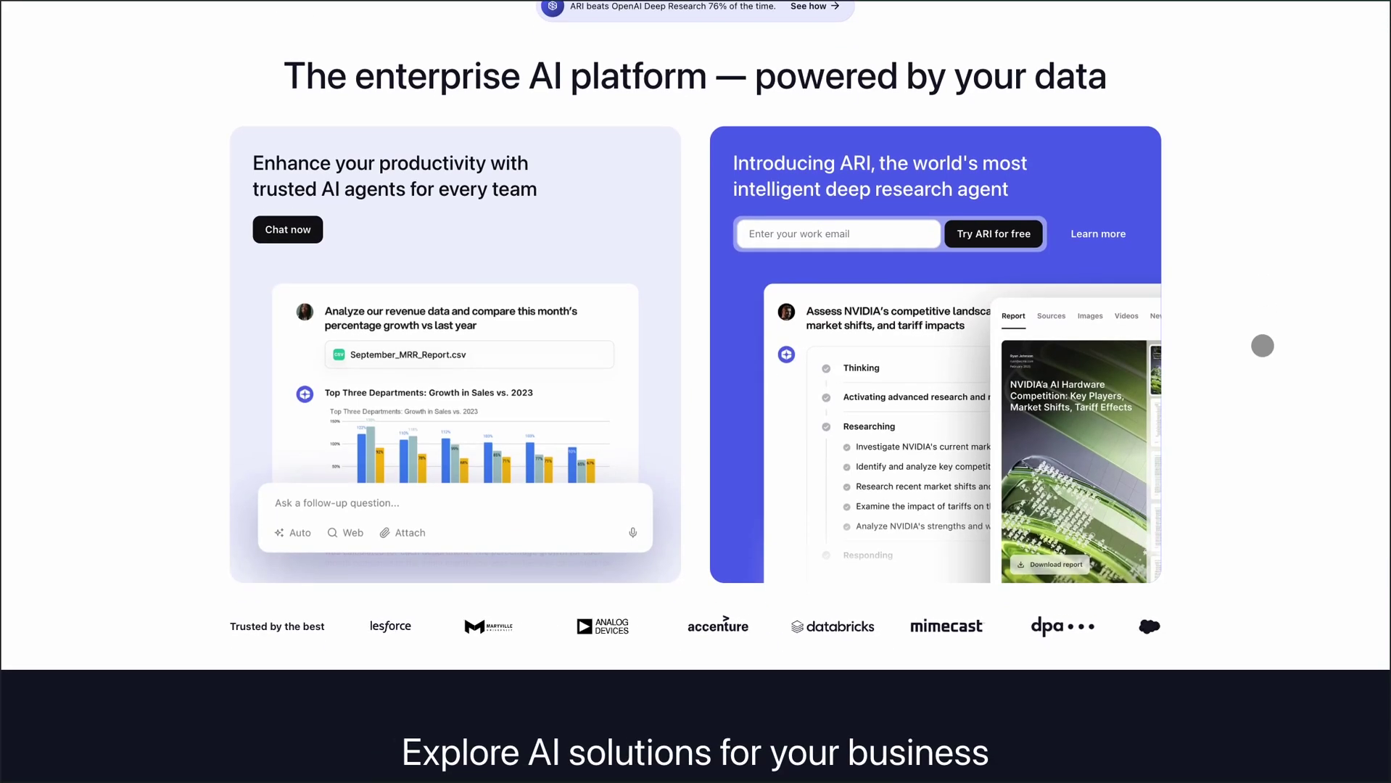
{"action": "scroll", "coordinate": [1262, 346], "scroll_direction": "down", "scroll_amount": 3}
{"action": "scroll", "coordinate": [1262, 345], "scroll_direction": "down", "scroll_amount": 1}
{"action": "scroll", "coordinate": [1262, 346], "scroll_direction": "up", "scroll_amount": 5}
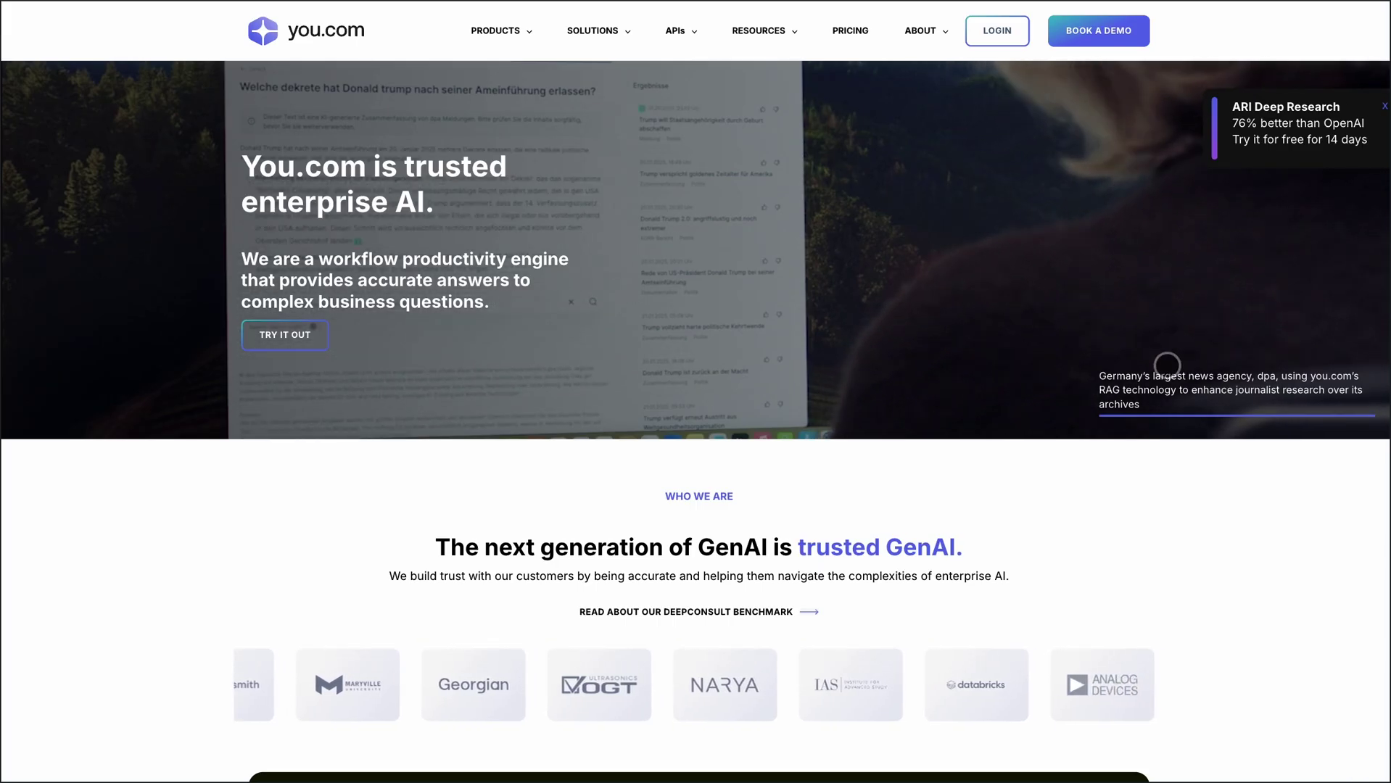
{"action": "scroll", "coordinate": [1166, 364], "scroll_direction": "down", "scroll_amount": 2}
{"action": "scroll", "coordinate": [1167, 364], "scroll_direction": "down", "scroll_amount": 2}
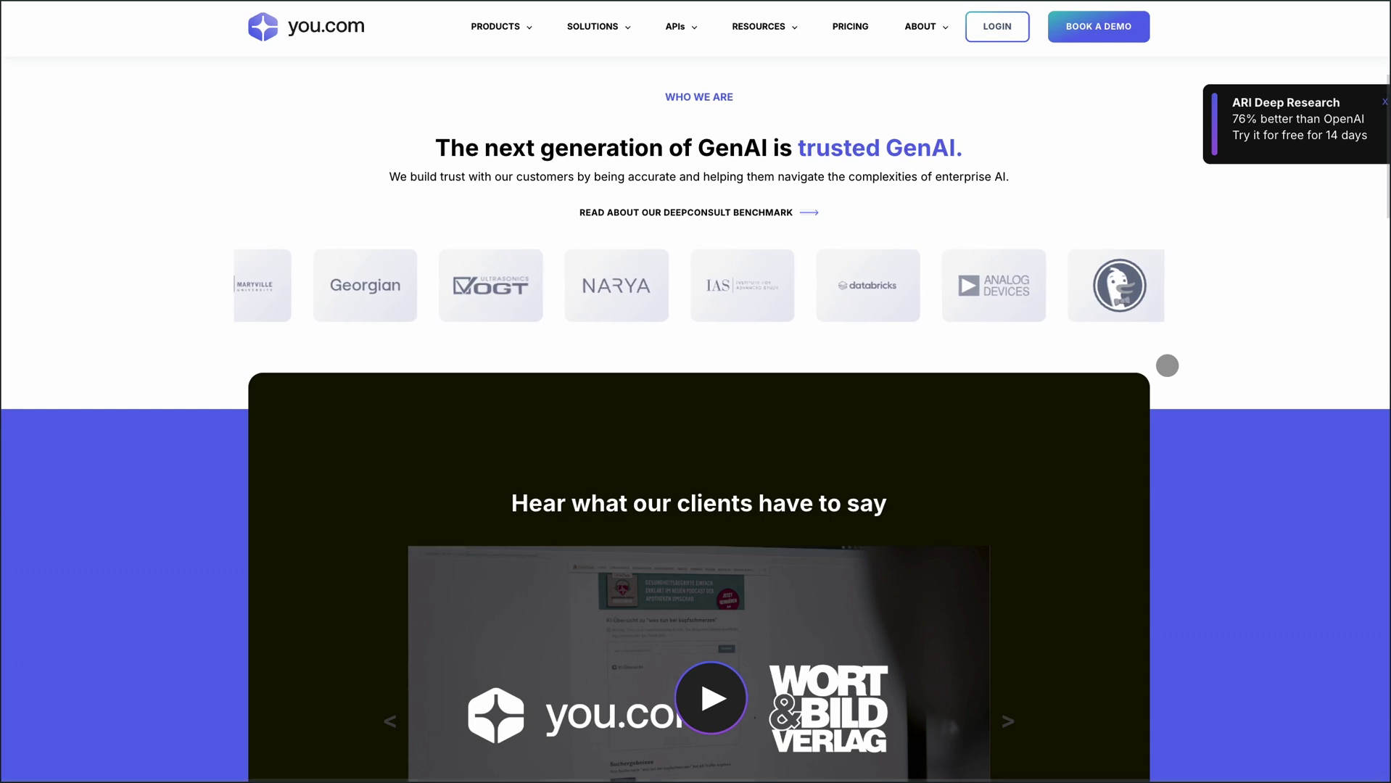
{"action": "scroll", "coordinate": [1166, 364], "scroll_direction": "down", "scroll_amount": 2}
{"action": "scroll", "coordinate": [1167, 365], "scroll_direction": "down", "scroll_amount": 1}
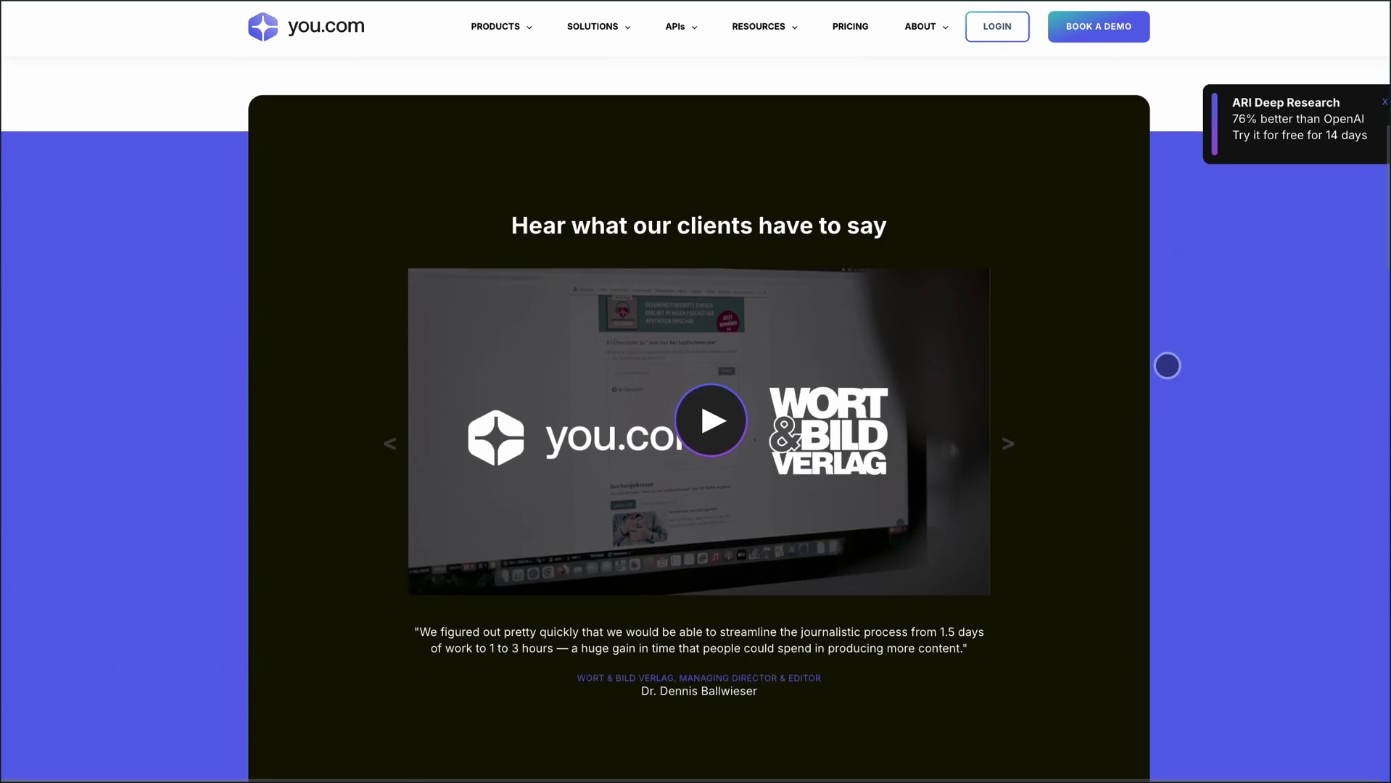
{"action": "scroll", "coordinate": [1166, 365], "scroll_direction": "down", "scroll_amount": 2}
{"action": "scroll", "coordinate": [1167, 365], "scroll_direction": "down", "scroll_amount": 1}
{"action": "scroll", "coordinate": [1166, 365], "scroll_direction": "down", "scroll_amount": 2}
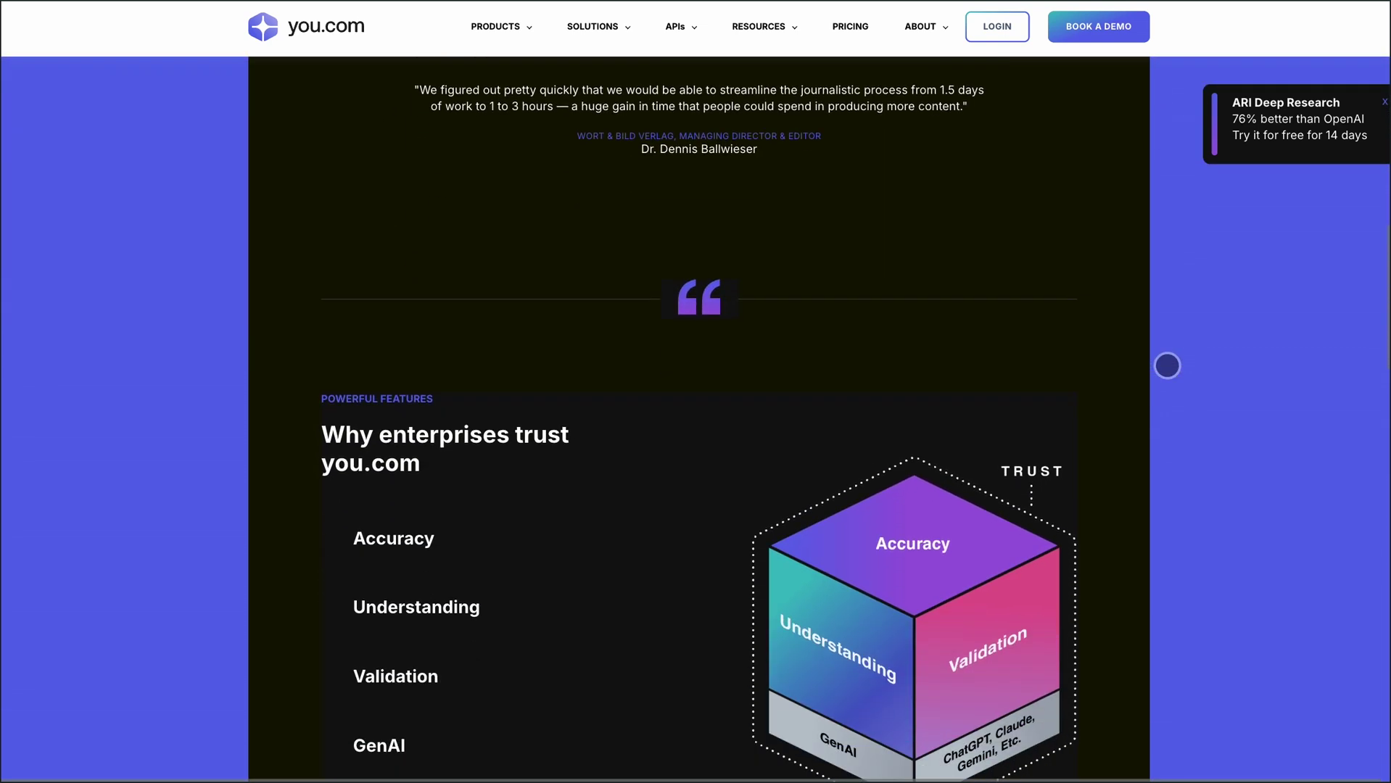
{"action": "scroll", "coordinate": [1166, 365], "scroll_direction": "down", "scroll_amount": 2}
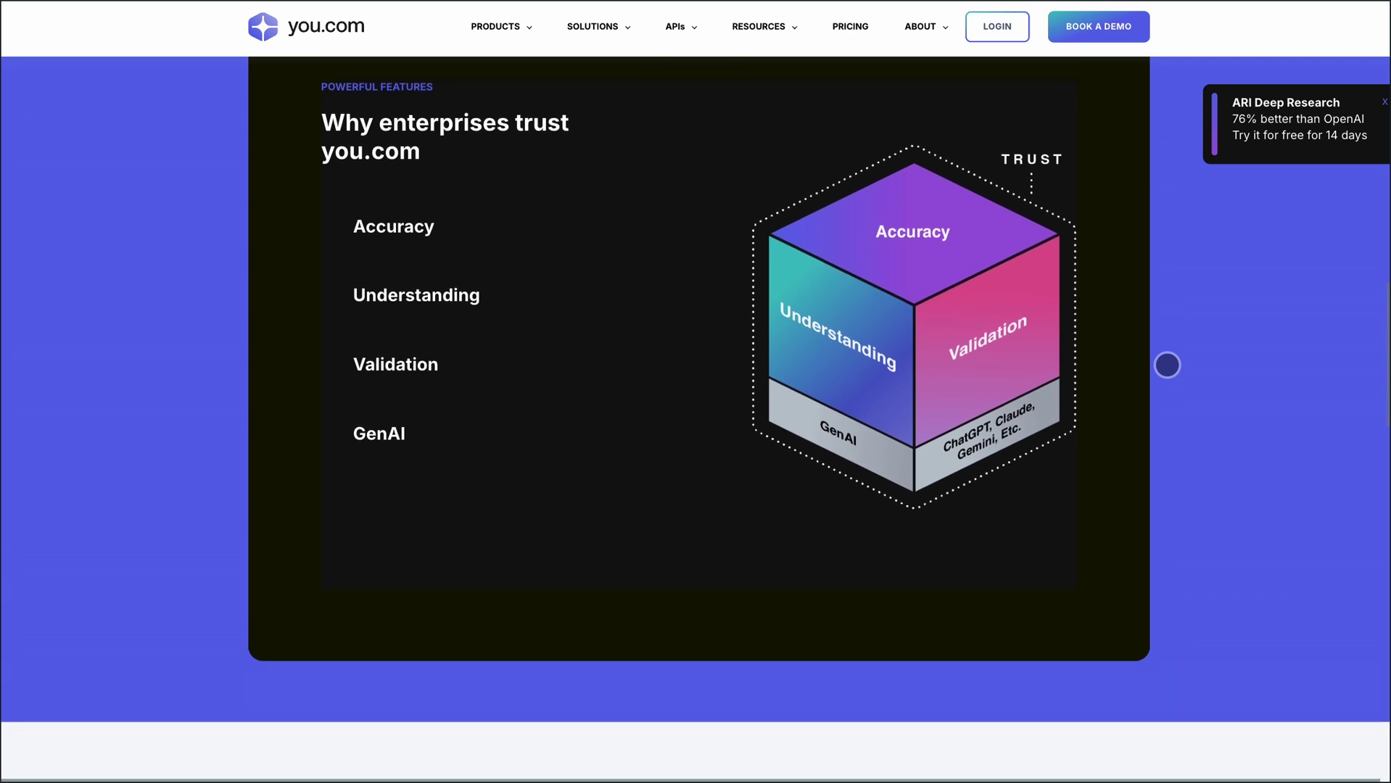
{"action": "scroll", "coordinate": [1167, 364], "scroll_direction": "down", "scroll_amount": 1}
{"action": "scroll", "coordinate": [1167, 364], "scroll_direction": "down", "scroll_amount": 2}
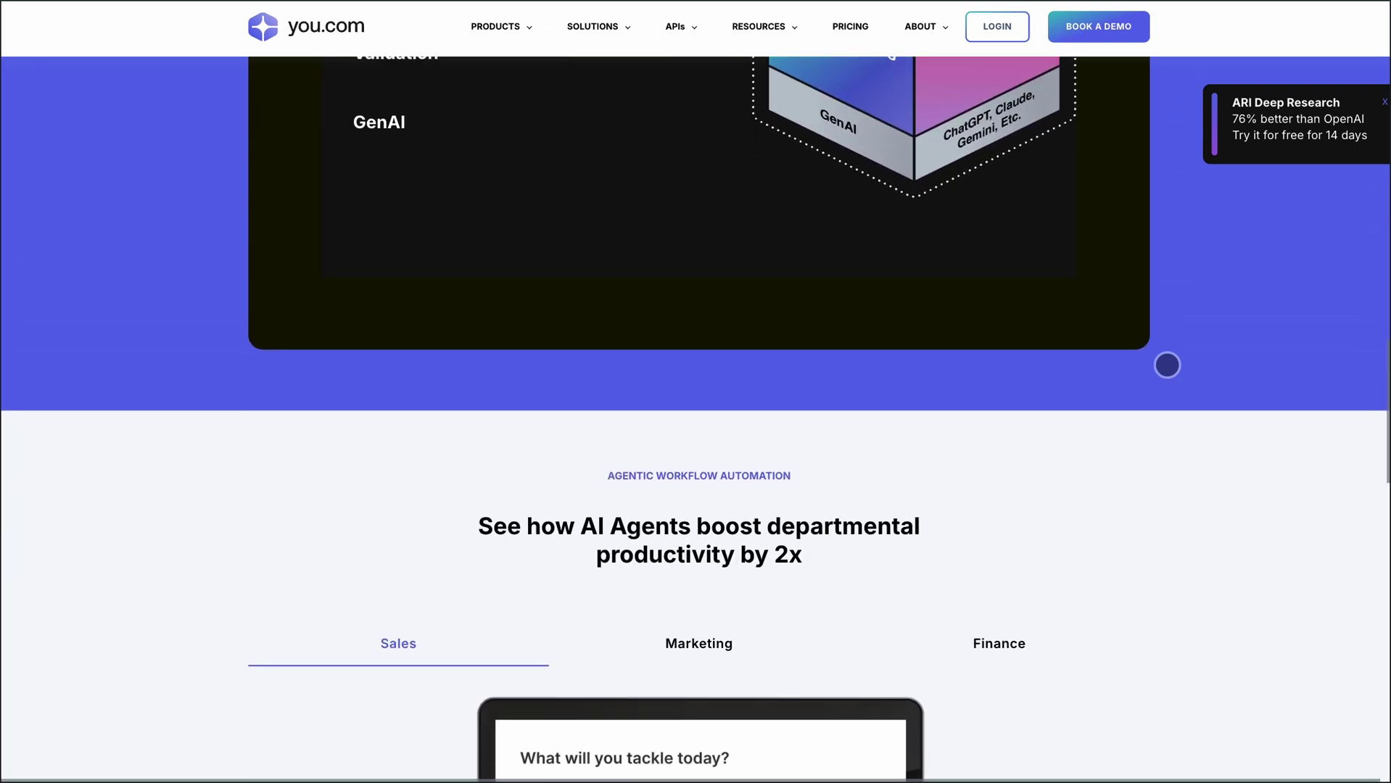
{"action": "scroll", "coordinate": [1167, 365], "scroll_direction": "down", "scroll_amount": 1}
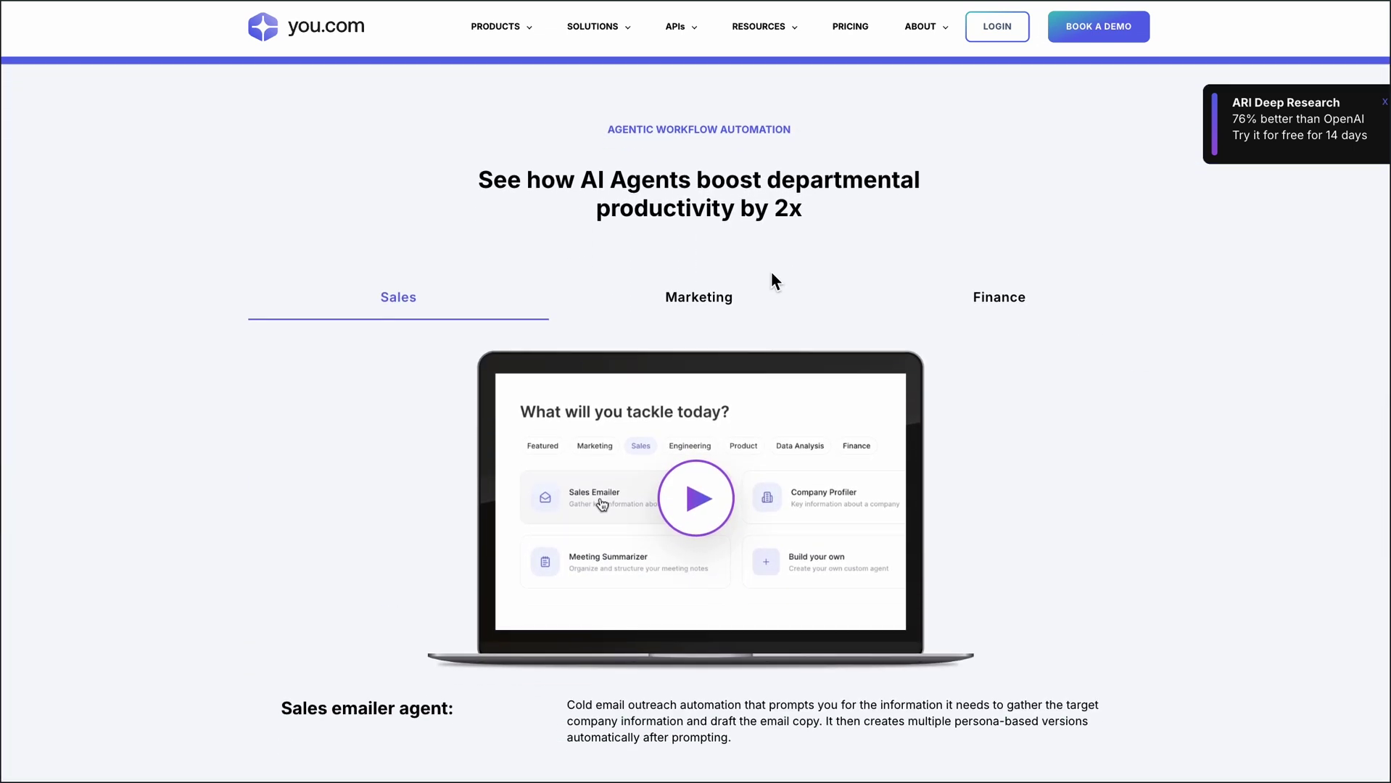
- View the Marketing agent demo, then switch to the Finance research agent demo
{"action": "left_click", "coordinate": [699, 297]}
{"action": "scroll", "coordinate": [837, 295], "scroll_direction": "down", "scroll_amount": 1}
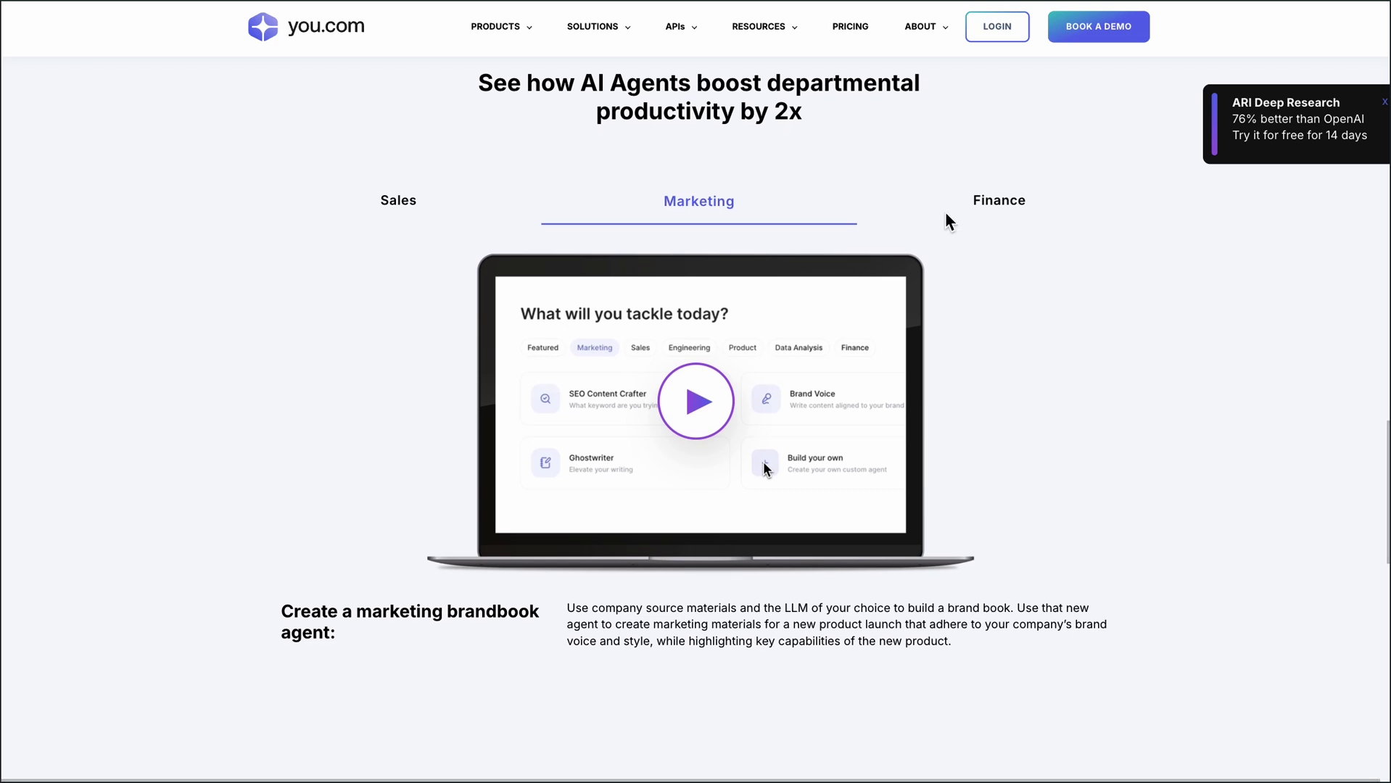
{"action": "left_click", "coordinate": [977, 195]}
{"action": "scroll", "coordinate": [1276, 555], "scroll_direction": "down", "scroll_amount": 1}
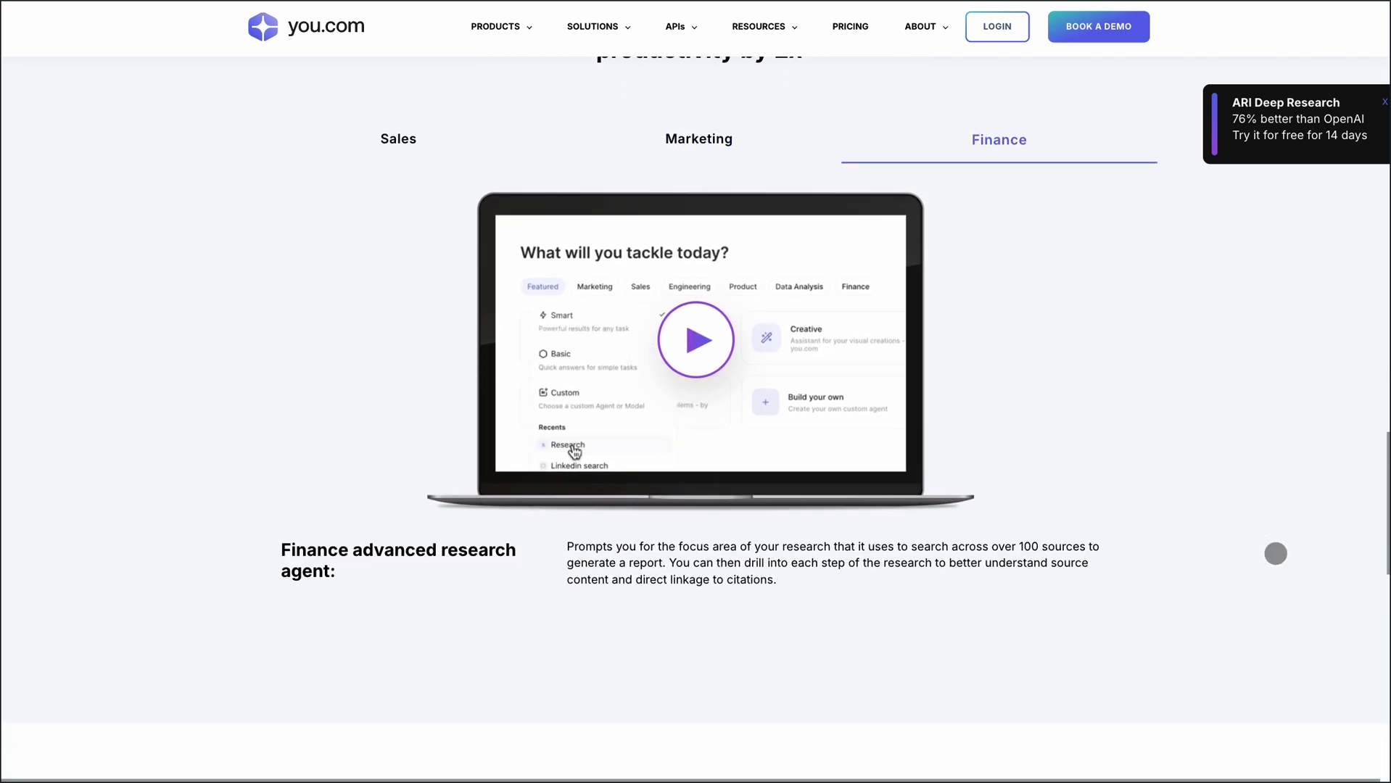
{"action": "scroll", "coordinate": [1277, 554], "scroll_direction": "down", "scroll_amount": 1}
{"action": "scroll", "coordinate": [1276, 554], "scroll_direction": "down", "scroll_amount": 2}
{"action": "scroll", "coordinate": [1276, 554], "scroll_direction": "down", "scroll_amount": 2}
{"action": "scroll", "coordinate": [1276, 554], "scroll_direction": "down", "scroll_amount": 1}
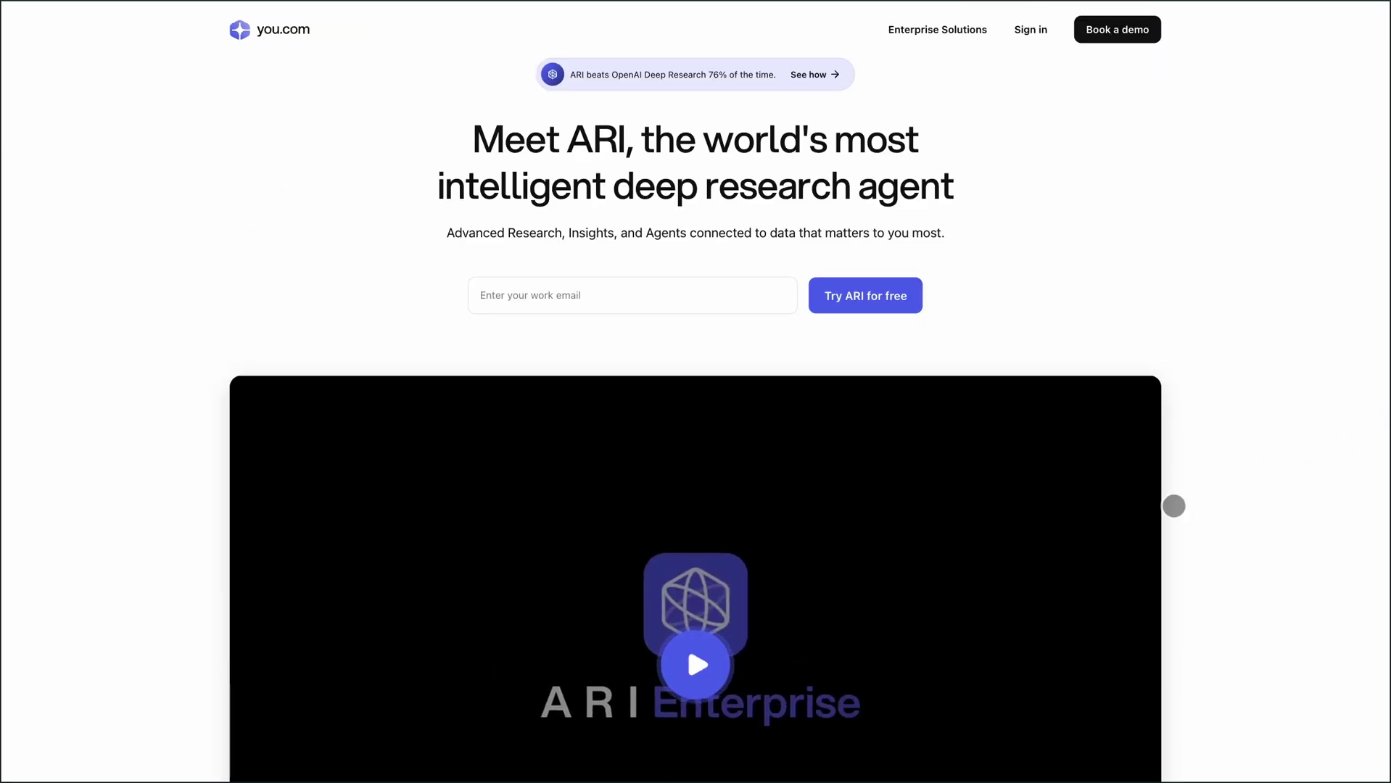
{"action": "scroll", "coordinate": [1210, 566], "scroll_direction": "down", "scroll_amount": 1}
{"action": "scroll", "coordinate": [1210, 568], "scroll_direction": "down", "scroll_amount": 2}
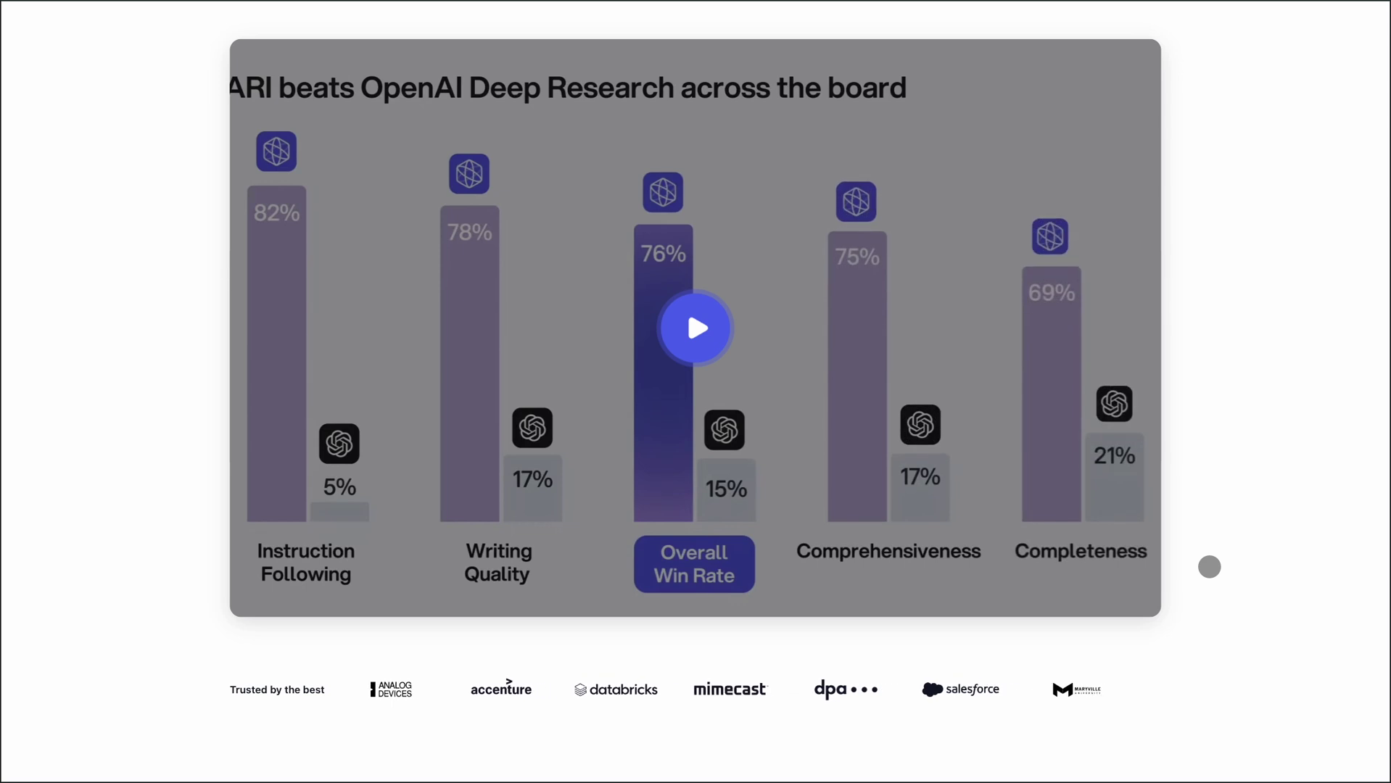
{"action": "scroll", "coordinate": [1210, 566], "scroll_direction": "down", "scroll_amount": 5}
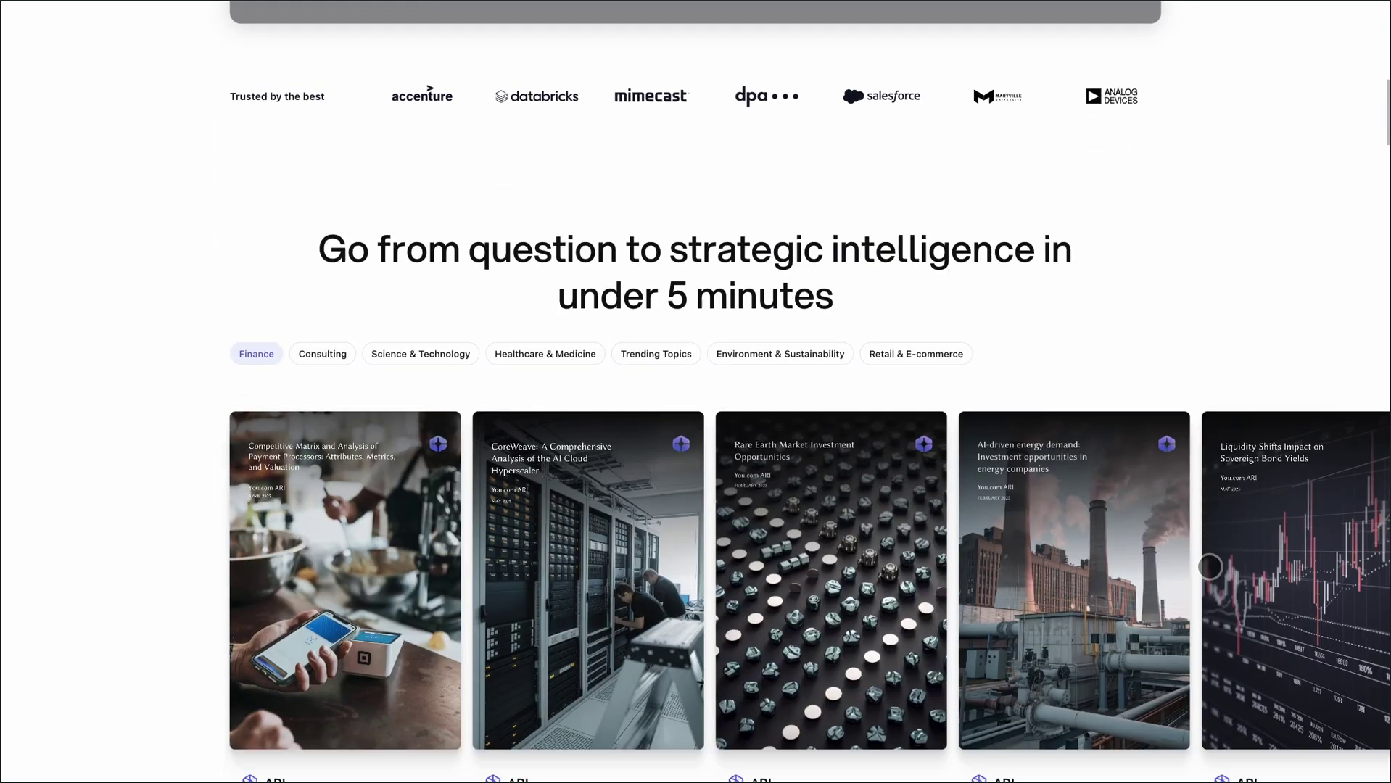
{"action": "scroll", "coordinate": [1209, 568], "scroll_direction": "down", "scroll_amount": 1}
{"action": "scroll", "coordinate": [1209, 567], "scroll_direction": "down", "scroll_amount": 1}
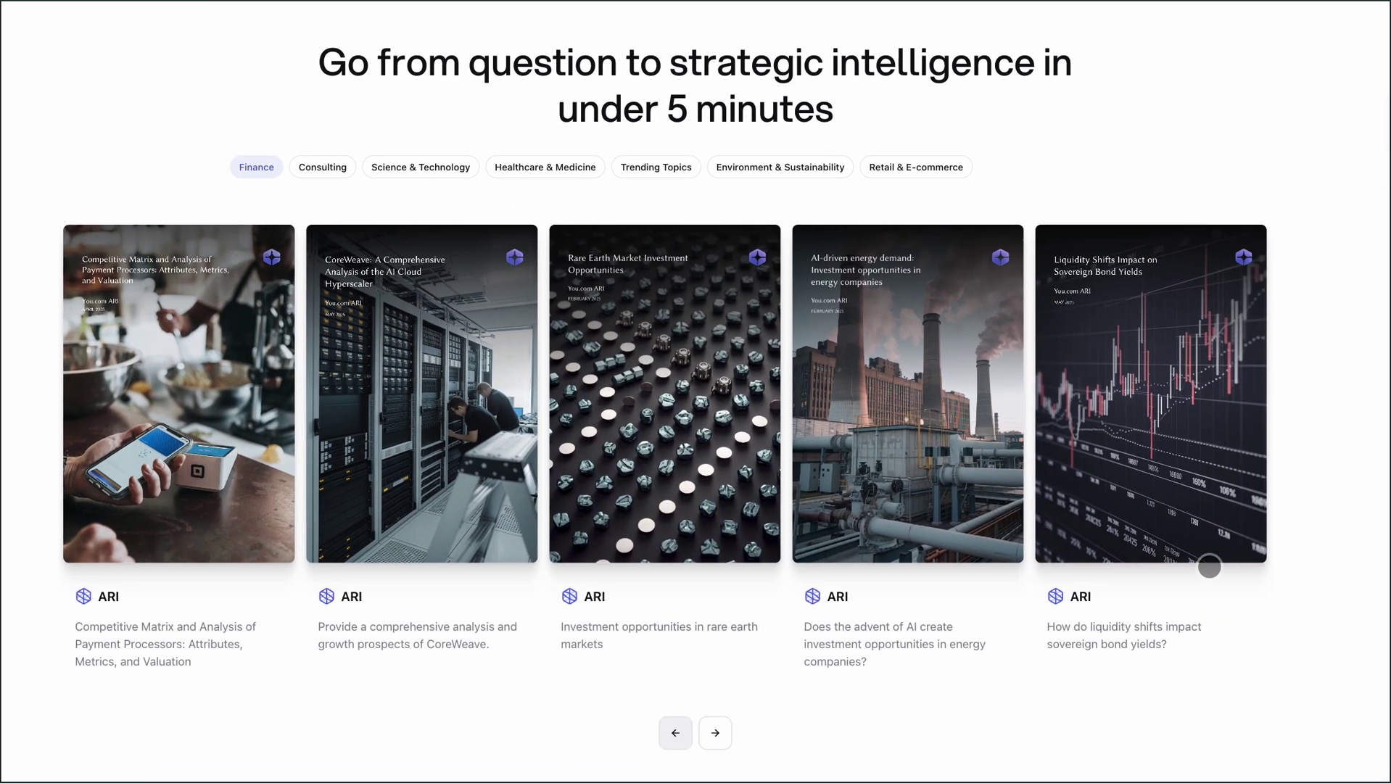
{"action": "scroll", "coordinate": [1211, 567], "scroll_direction": "down", "scroll_amount": 1}
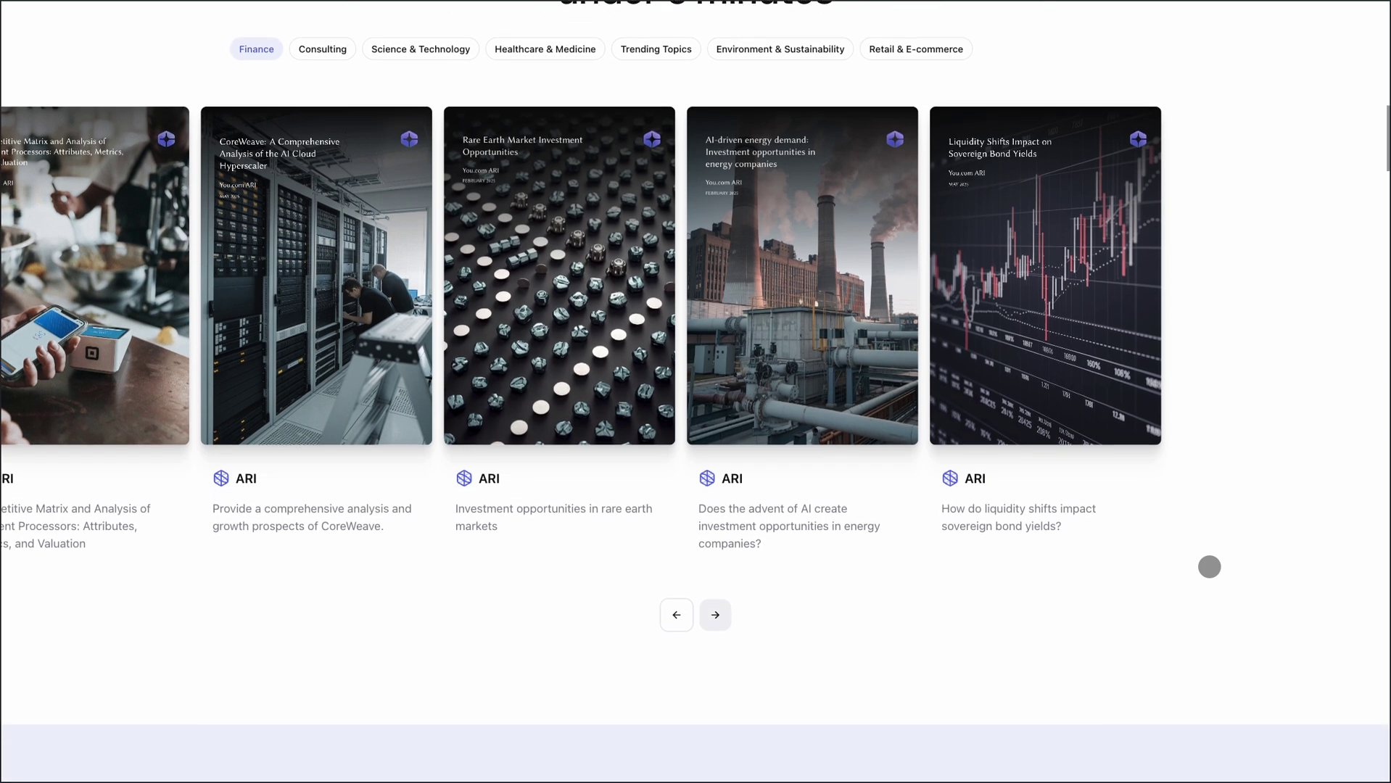
{"action": "scroll", "coordinate": [1209, 567], "scroll_direction": "down", "scroll_amount": 1}
{"action": "scroll", "coordinate": [1211, 566], "scroll_direction": "down", "scroll_amount": 1}
{"action": "scroll", "coordinate": [1210, 565], "scroll_direction": "down", "scroll_amount": 1}
{"action": "scroll", "coordinate": [1211, 567], "scroll_direction": "down", "scroll_amount": 2}
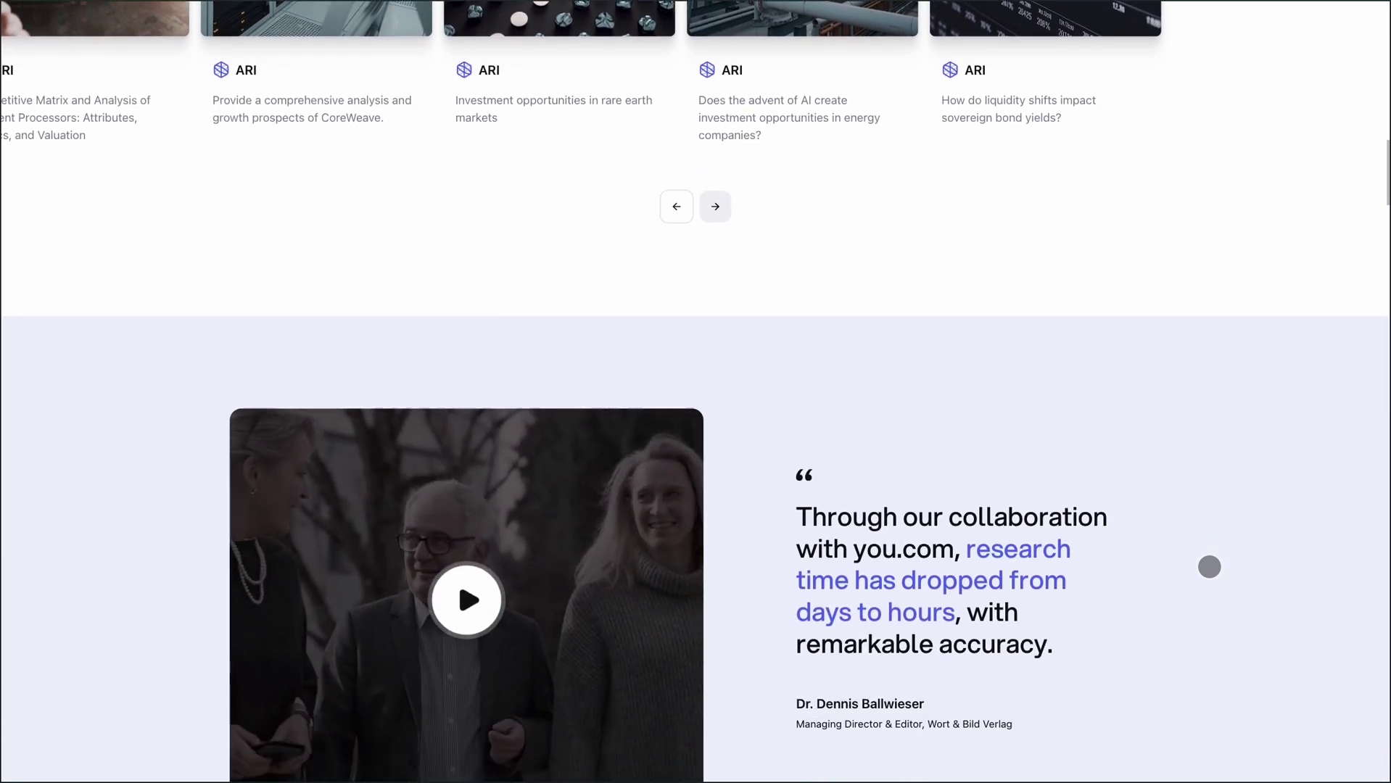
{"action": "scroll", "coordinate": [1210, 567], "scroll_direction": "down", "scroll_amount": 2}
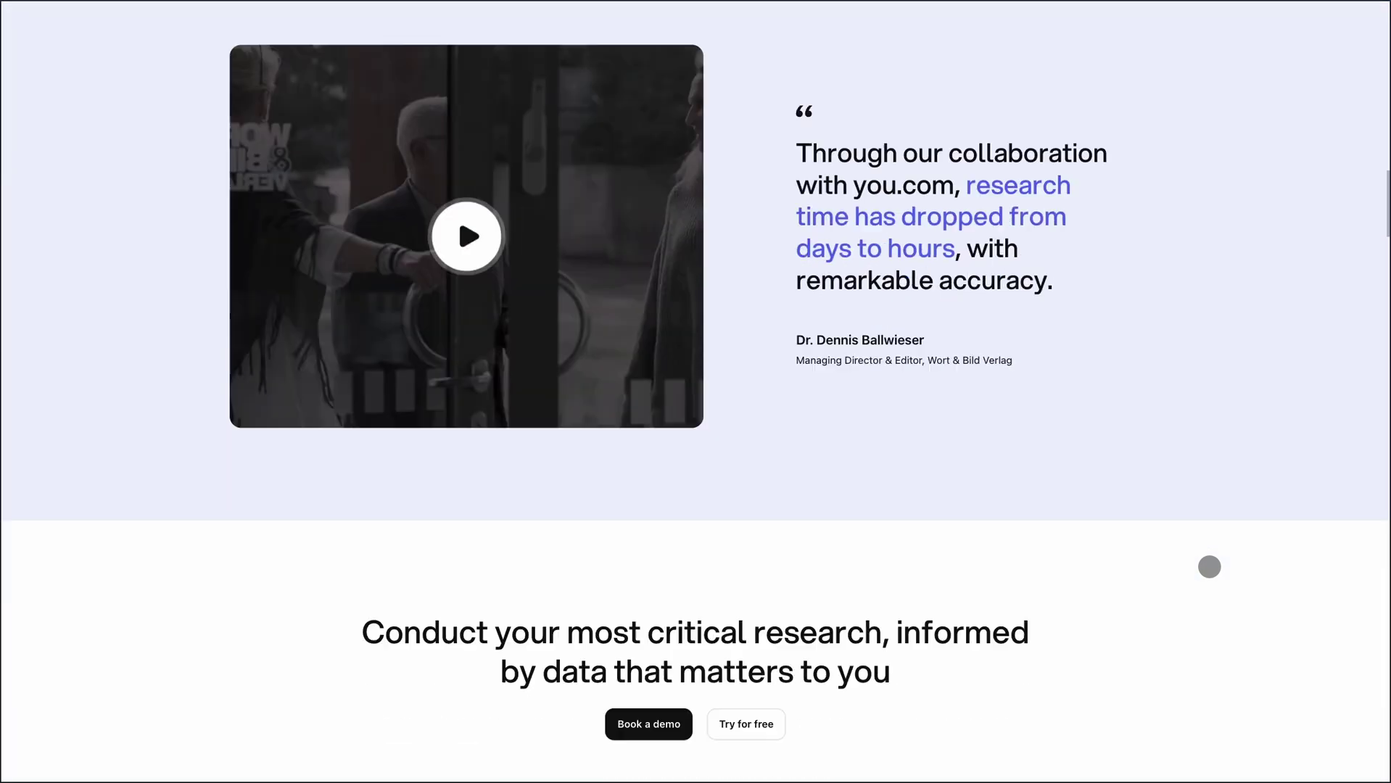
{"action": "scroll", "coordinate": [1210, 568], "scroll_direction": "down", "scroll_amount": 3}
{"action": "scroll", "coordinate": [1209, 568], "scroll_direction": "down", "scroll_amount": 1}
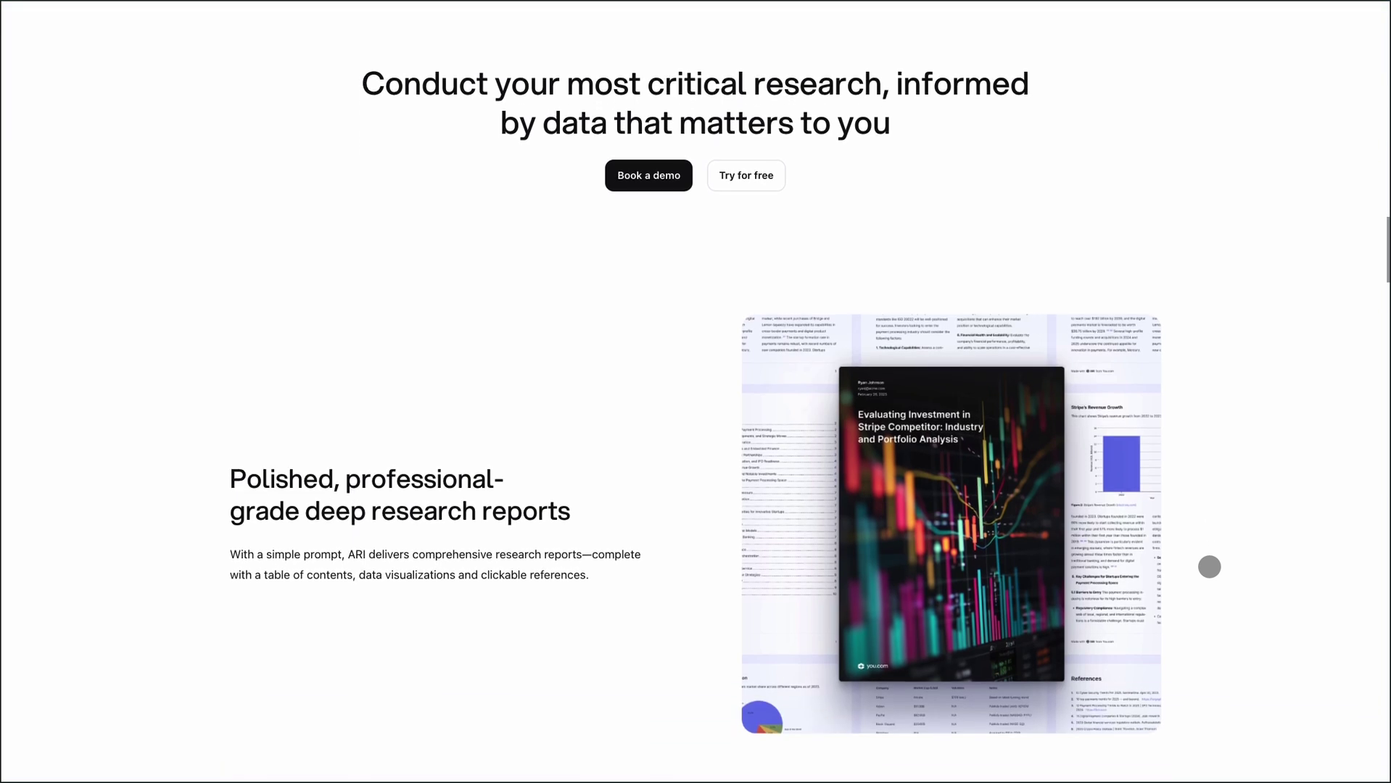
{"action": "scroll", "coordinate": [1211, 567], "scroll_direction": "down", "scroll_amount": 1}
{"action": "scroll", "coordinate": [1211, 568], "scroll_direction": "down", "scroll_amount": 1}
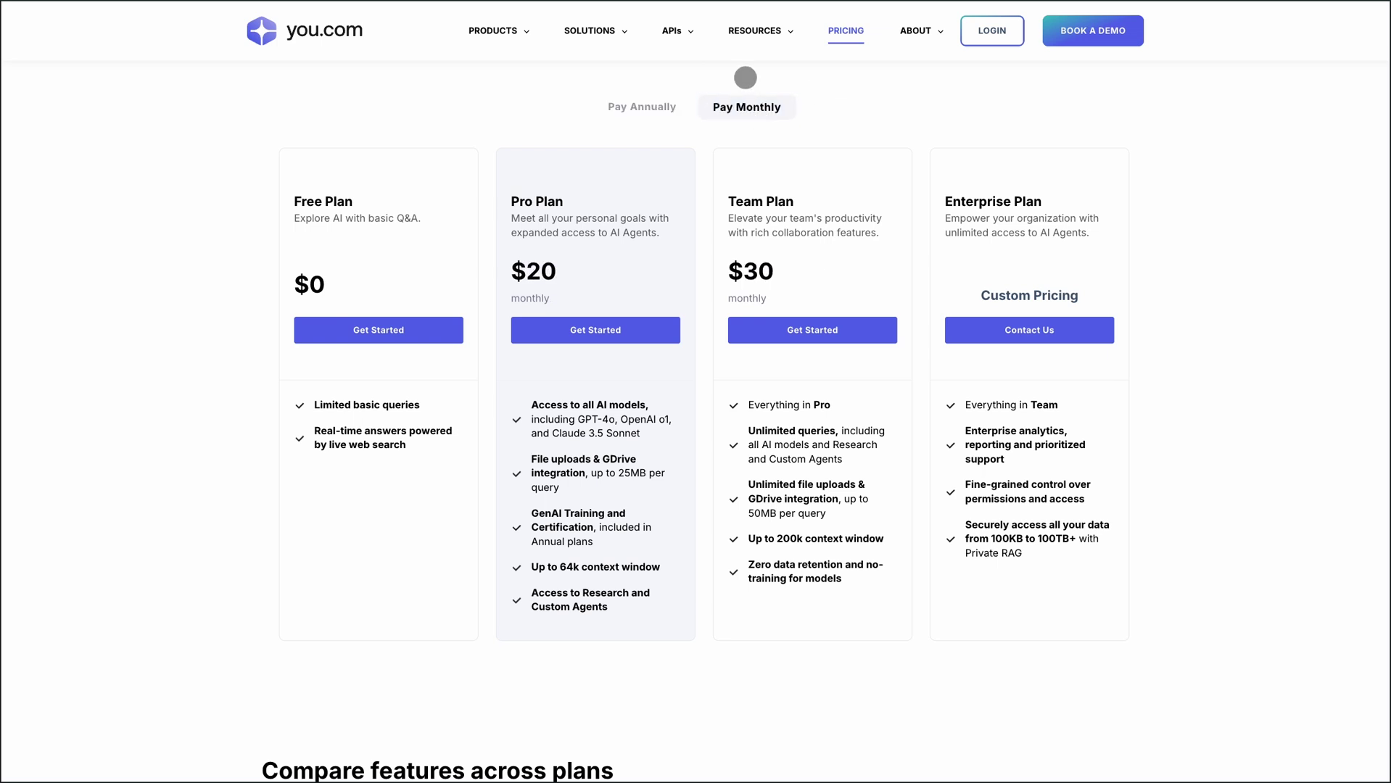
{"action": "scroll", "coordinate": [736, 130], "scroll_direction": "down", "scroll_amount": 1}
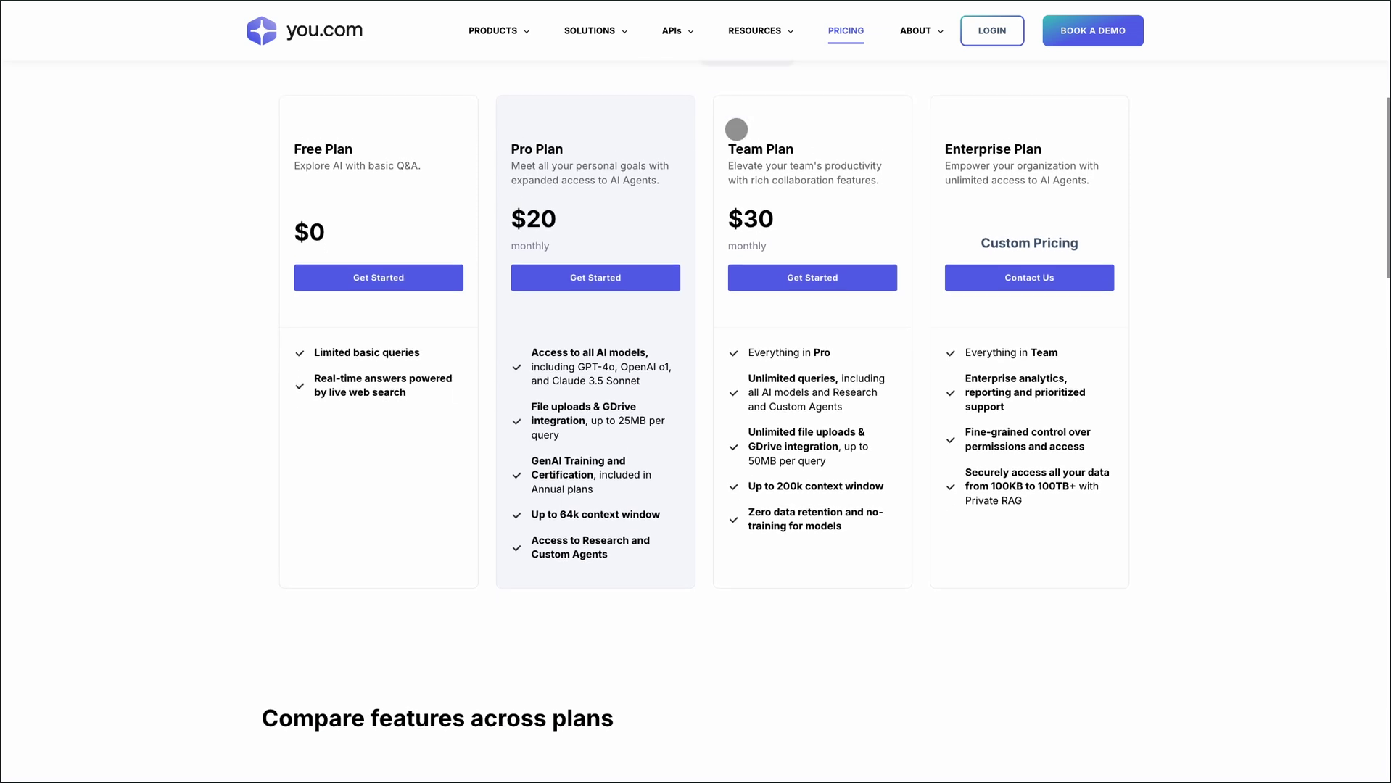
{"action": "scroll", "coordinate": [737, 129], "scroll_direction": "down", "scroll_amount": 1}
{"action": "scroll", "coordinate": [736, 130], "scroll_direction": "down", "scroll_amount": 1}
{"action": "scroll", "coordinate": [736, 130], "scroll_direction": "down", "scroll_amount": 3}
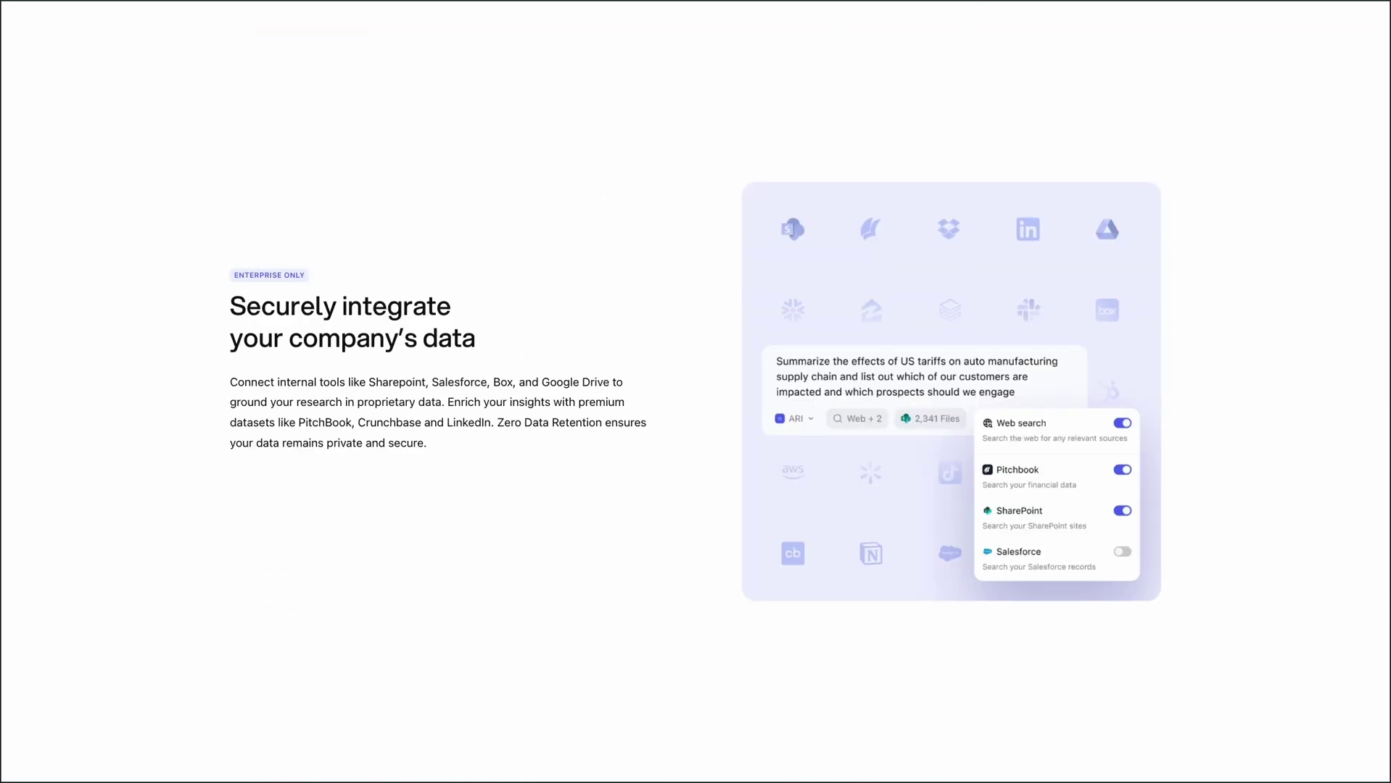
{"action": "scroll", "coordinate": [1003, 146], "scroll_direction": "down", "scroll_amount": 2}
{"action": "scroll", "coordinate": [1004, 145], "scroll_direction": "down", "scroll_amount": 2}
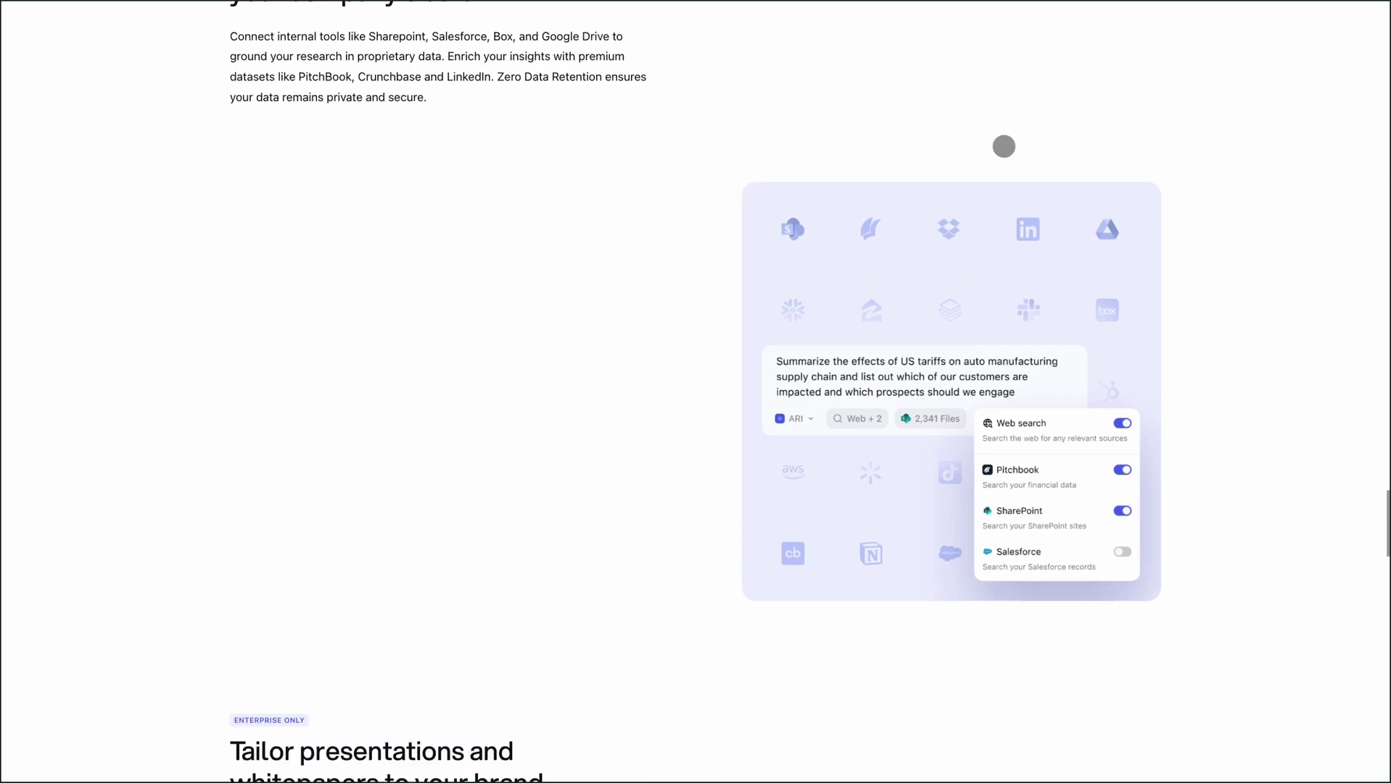
{"action": "scroll", "coordinate": [1003, 146], "scroll_direction": "down", "scroll_amount": 2}
{"action": "scroll", "coordinate": [1003, 145], "scroll_direction": "down", "scroll_amount": 2}
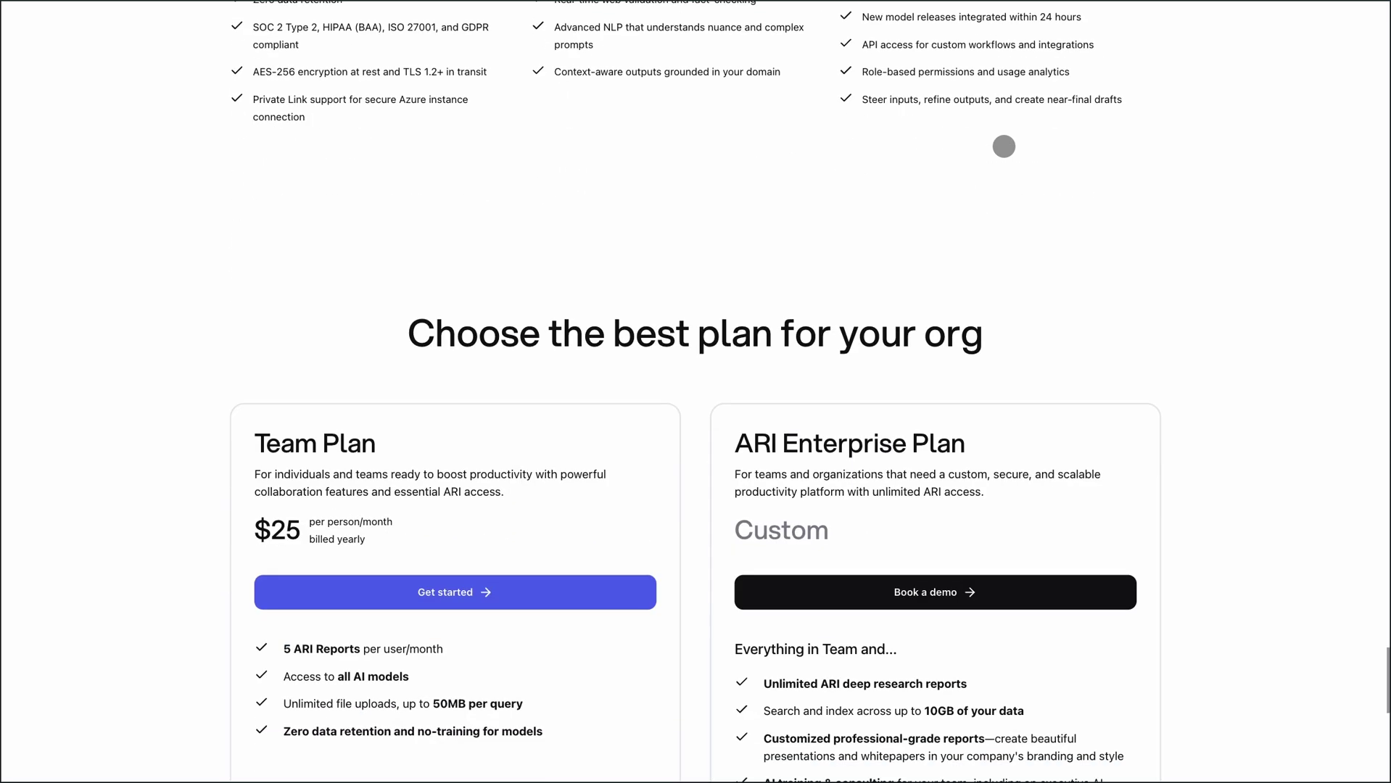
{"action": "scroll", "coordinate": [1004, 147], "scroll_direction": "down", "scroll_amount": 2}
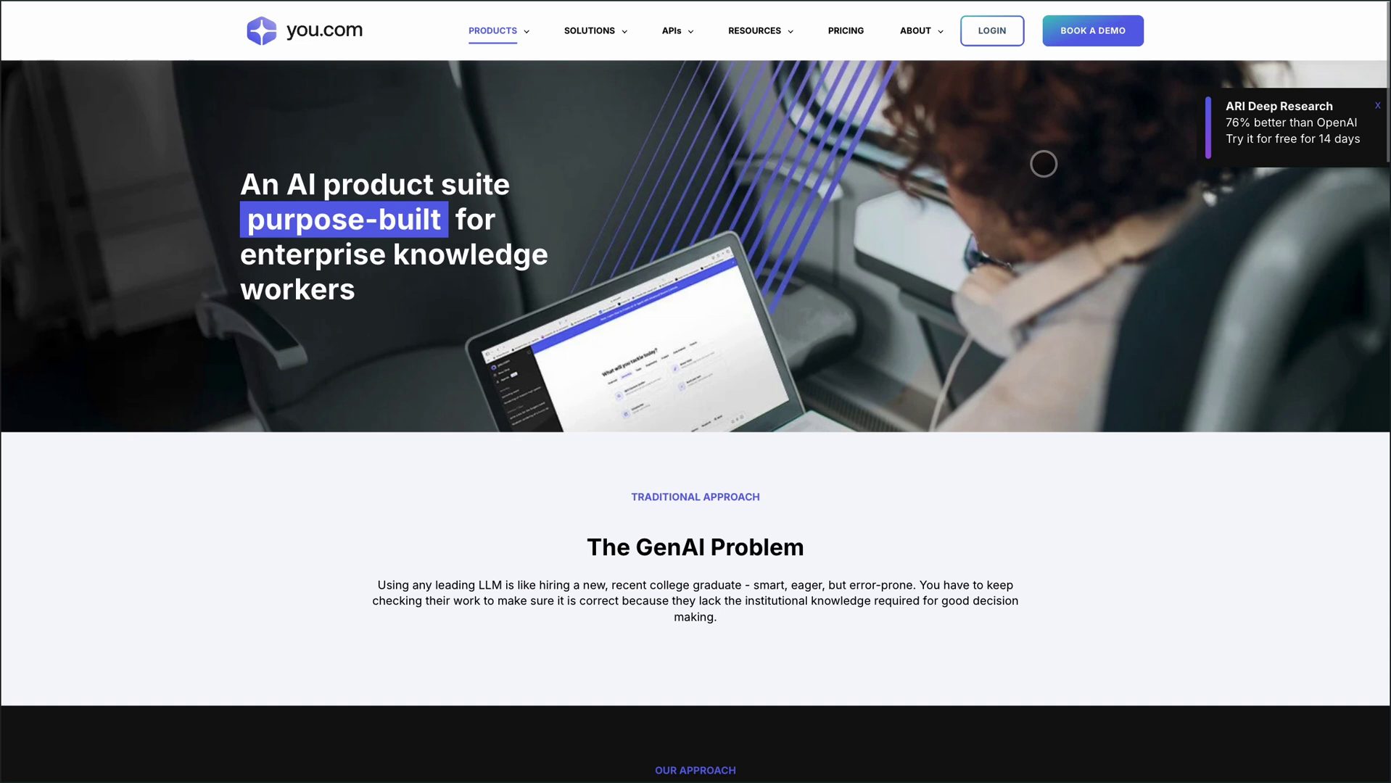
{"action": "scroll", "coordinate": [1043, 163], "scroll_direction": "down", "scroll_amount": 2}
{"action": "scroll", "coordinate": [1043, 163], "scroll_direction": "down", "scroll_amount": 2}
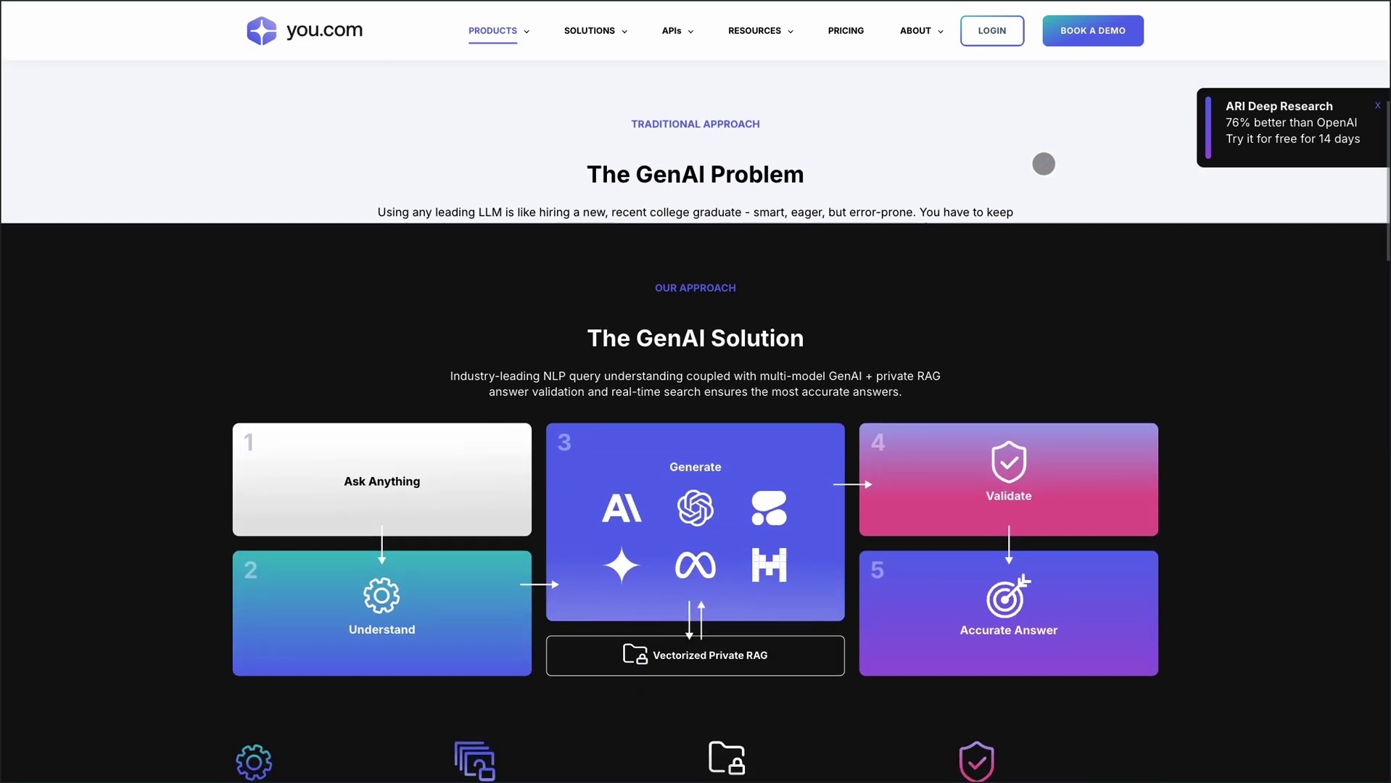
{"action": "scroll", "coordinate": [1044, 163], "scroll_direction": "down", "scroll_amount": 2}
{"action": "scroll", "coordinate": [1043, 163], "scroll_direction": "down", "scroll_amount": 2}
{"action": "scroll", "coordinate": [1044, 163], "scroll_direction": "down", "scroll_amount": 2}
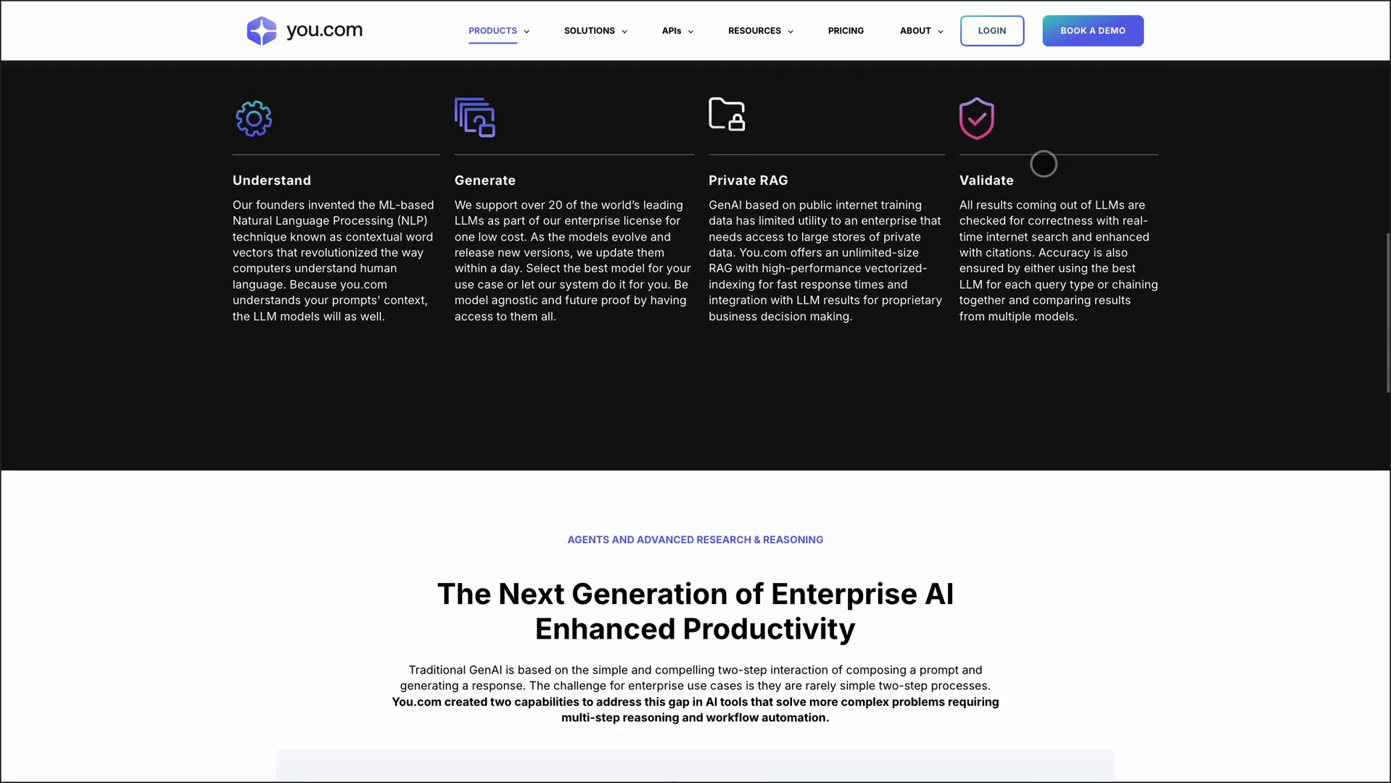